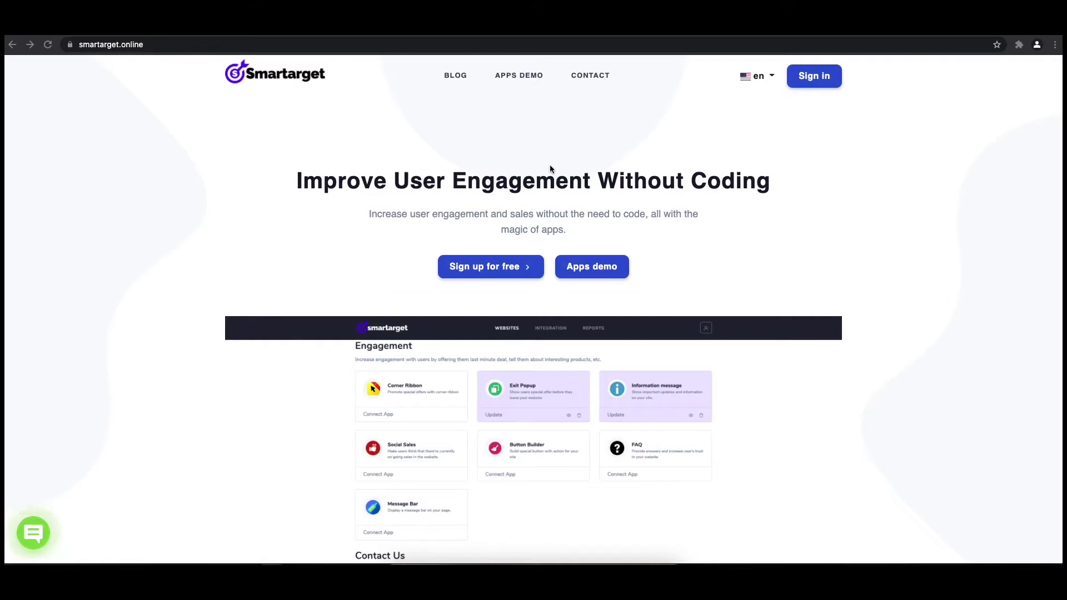
Step: Open the Popup app demo and raise its popup delay to 7 seconds
{"action": "left_click", "coordinate": [520, 75]}
{"action": "scroll", "coordinate": [195, 302], "scroll_direction": "down", "scroll_amount": 3}
{"action": "scroll", "coordinate": [194, 302], "scroll_direction": "down", "scroll_amount": 2}
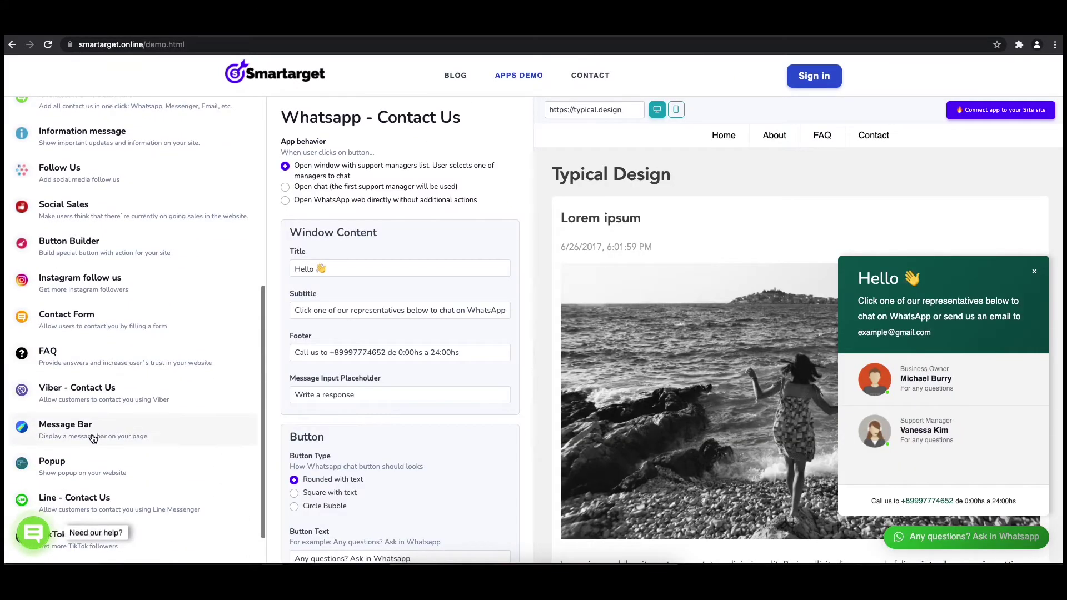
{"action": "left_click", "coordinate": [95, 455]}
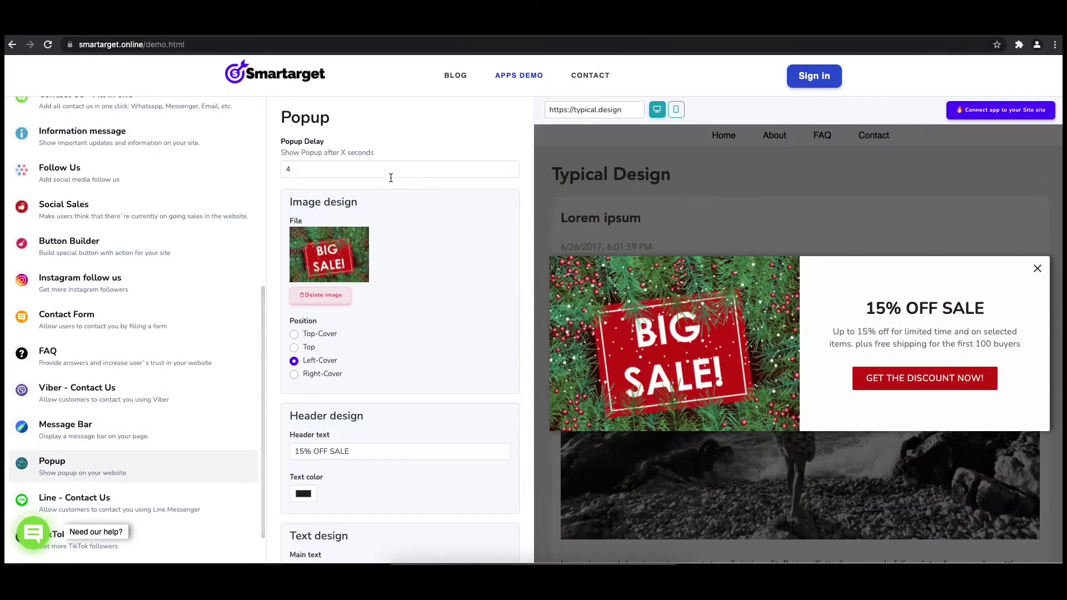
{"action": "left_click", "coordinate": [391, 169]}
{"action": "left_click", "coordinate": [510, 167]}
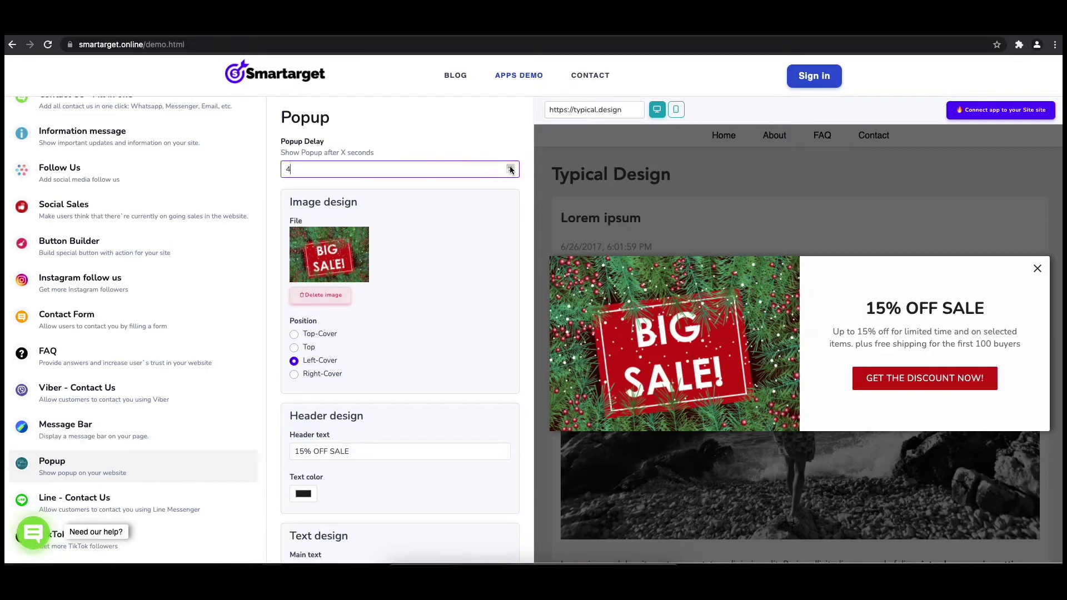
{"action": "left_click", "coordinate": [510, 166]}
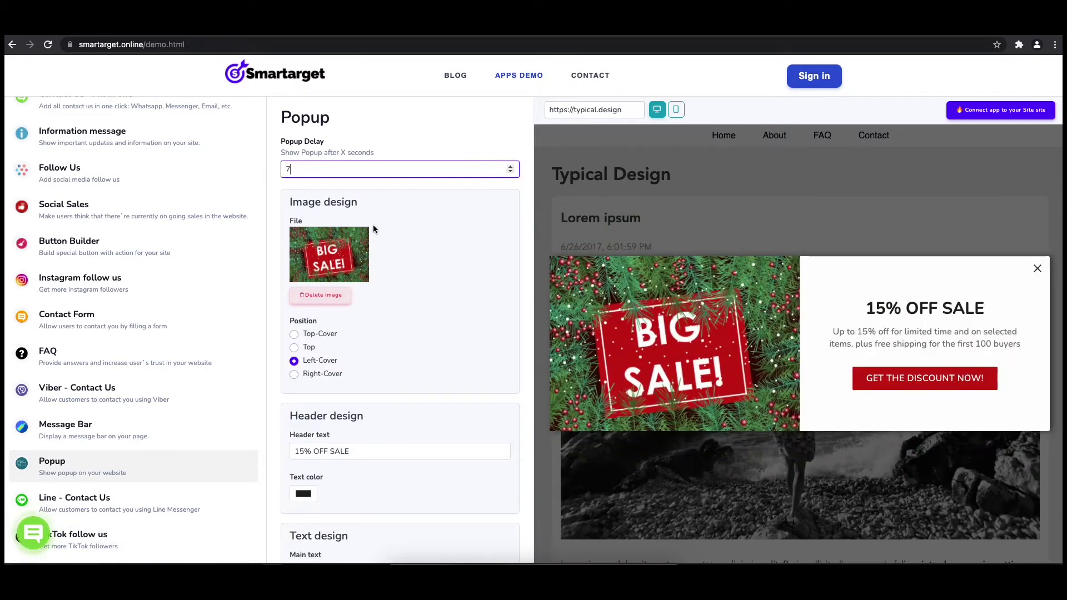
{"action": "scroll", "coordinate": [365, 219], "scroll_direction": "down", "scroll_amount": 2}
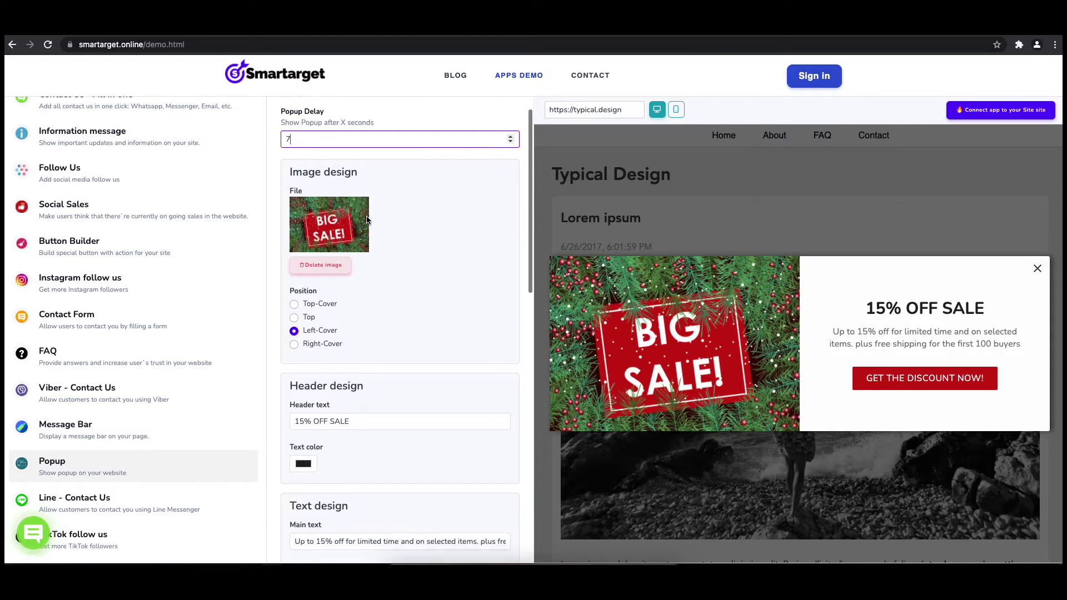
{"action": "scroll", "coordinate": [366, 220], "scroll_direction": "down", "scroll_amount": 1}
{"action": "scroll", "coordinate": [366, 219], "scroll_direction": "down", "scroll_amount": 1}
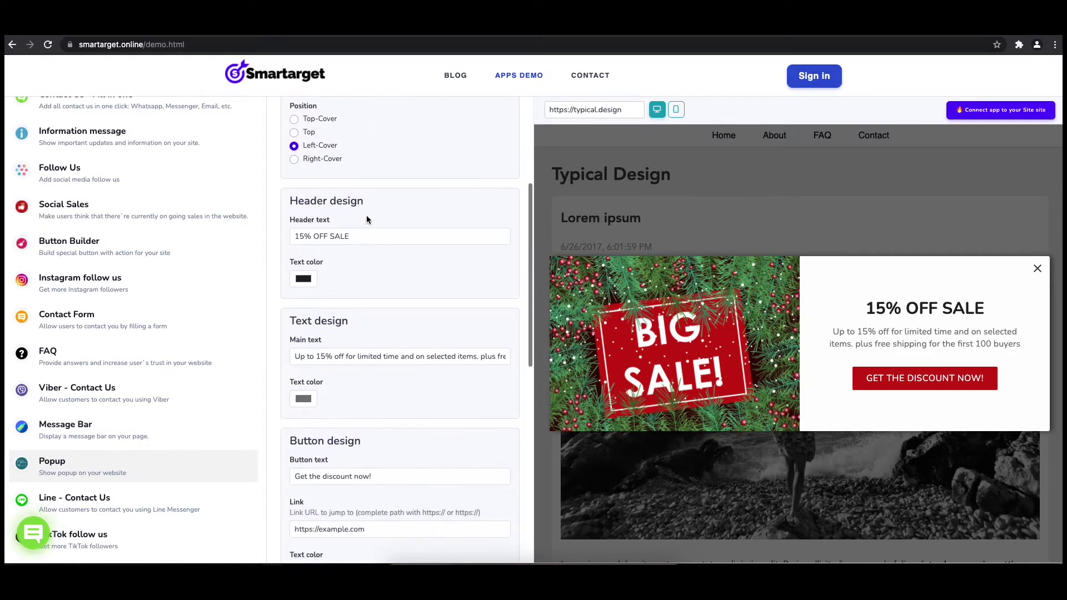
{"action": "scroll", "coordinate": [366, 220], "scroll_direction": "down", "scroll_amount": 1}
Step: Change the popup header text from SALE to '15% OFF PROMO'
{"action": "left_click", "coordinate": [389, 214]}
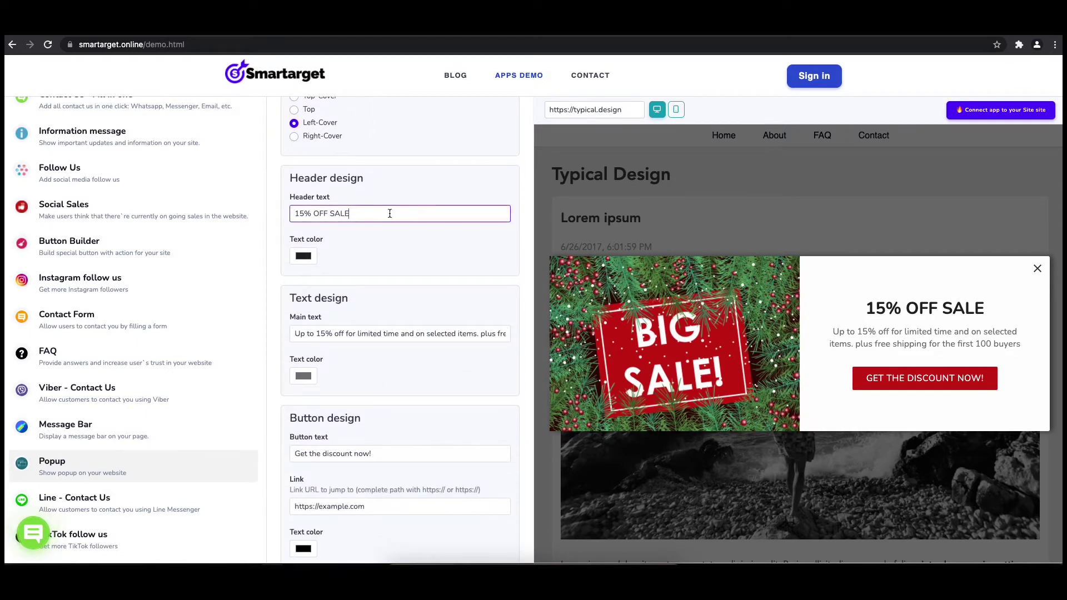
{"action": "double_click", "coordinate": [339, 214]}
{"action": "type", "text": "PROMO"}
{"action": "left_click", "coordinate": [374, 264]}
{"action": "scroll", "coordinate": [341, 357], "scroll_direction": "down", "scroll_amount": 3}
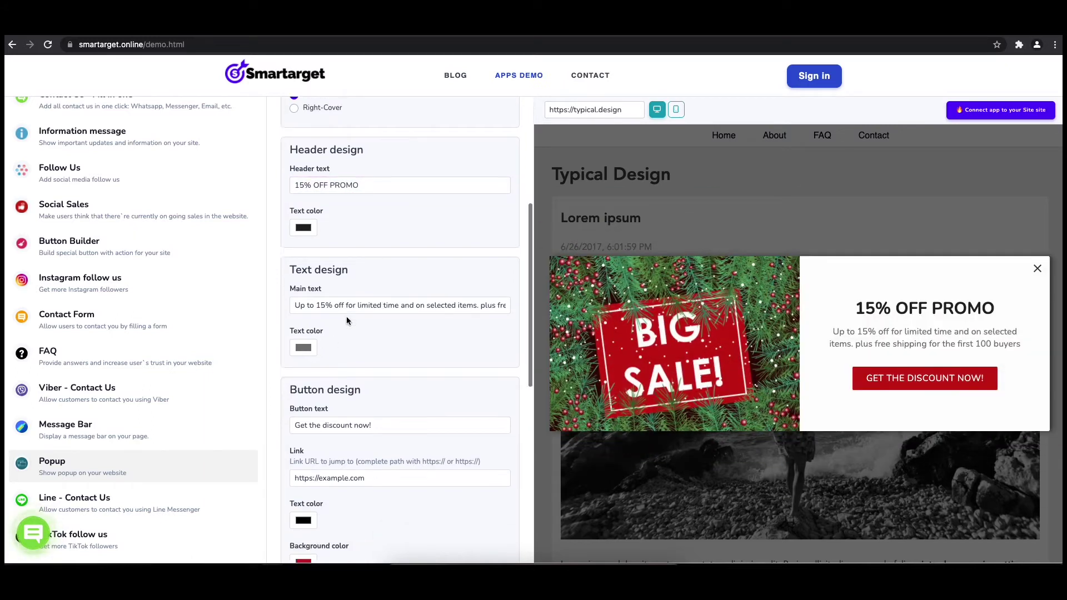
{"action": "scroll", "coordinate": [346, 316], "scroll_direction": "down", "scroll_amount": 2}
Step: Make the popup button background purple, then submit the website address to continue
{"action": "triple_click", "coordinate": [324, 344]}
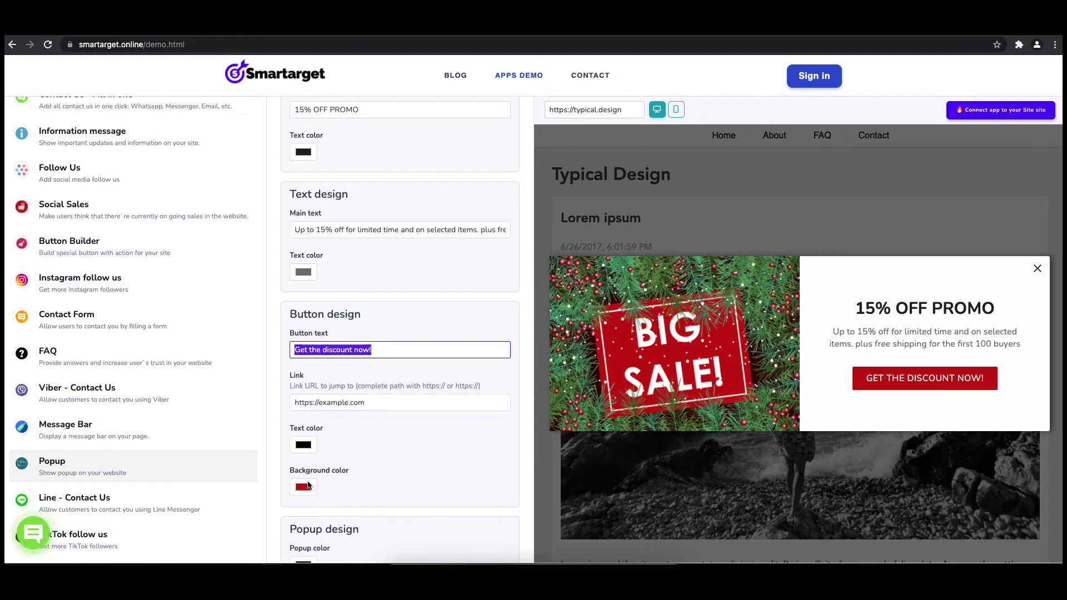
{"action": "left_click", "coordinate": [304, 447]}
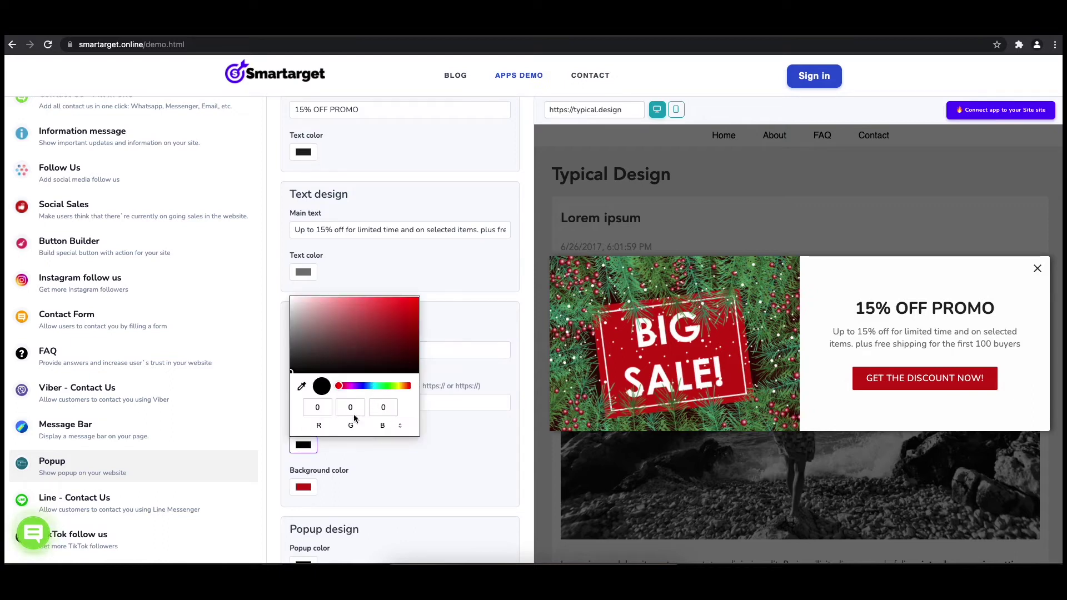
{"action": "left_click", "coordinate": [303, 490]}
{"action": "left_click_drag", "start_coordinate": [340, 428], "coordinate": [353, 428]}
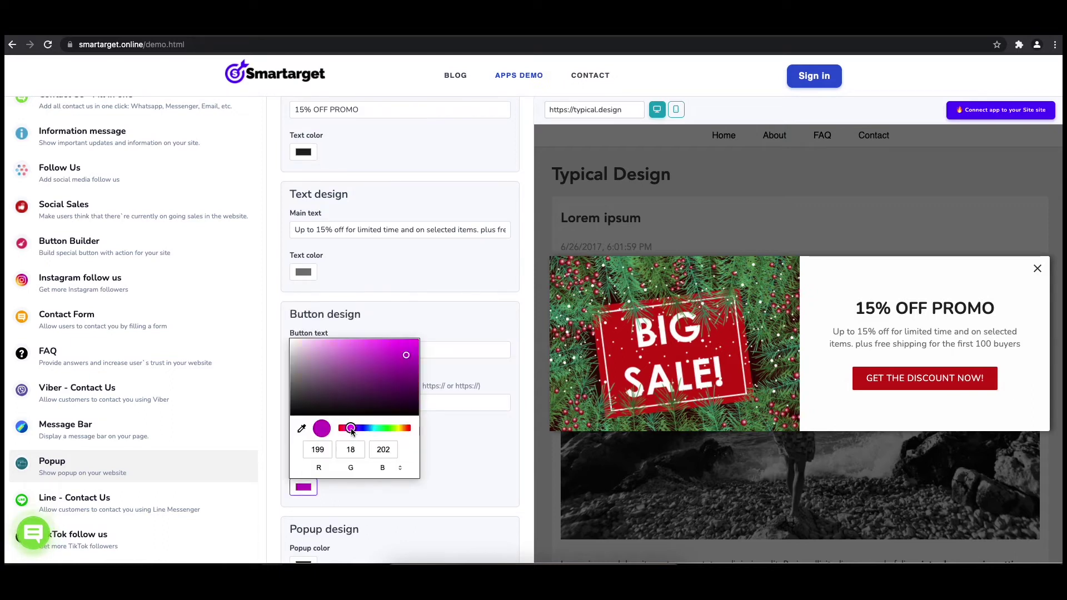
{"action": "left_click", "coordinate": [431, 400]}
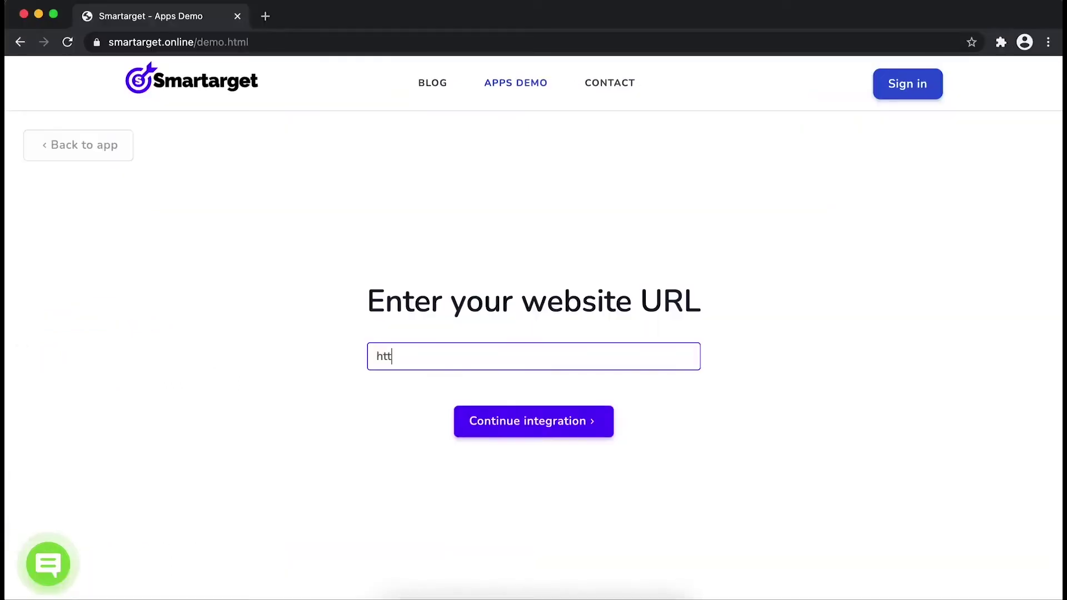
{"action": "type", "text": "ps://exam"}
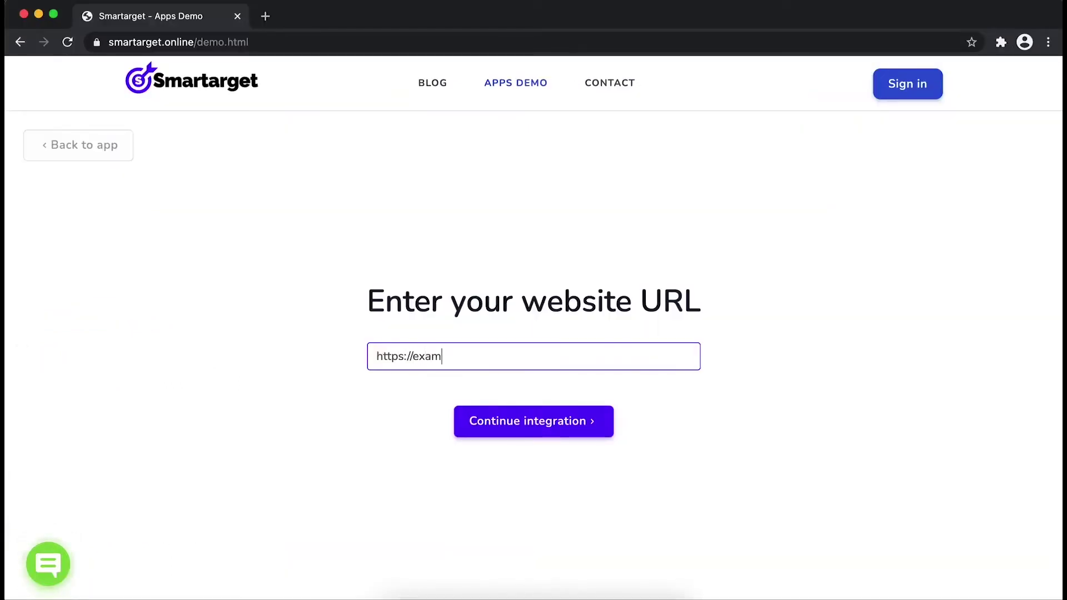
{"action": "type", "text": "ple.c"}
{"action": "key", "text": "Return"}
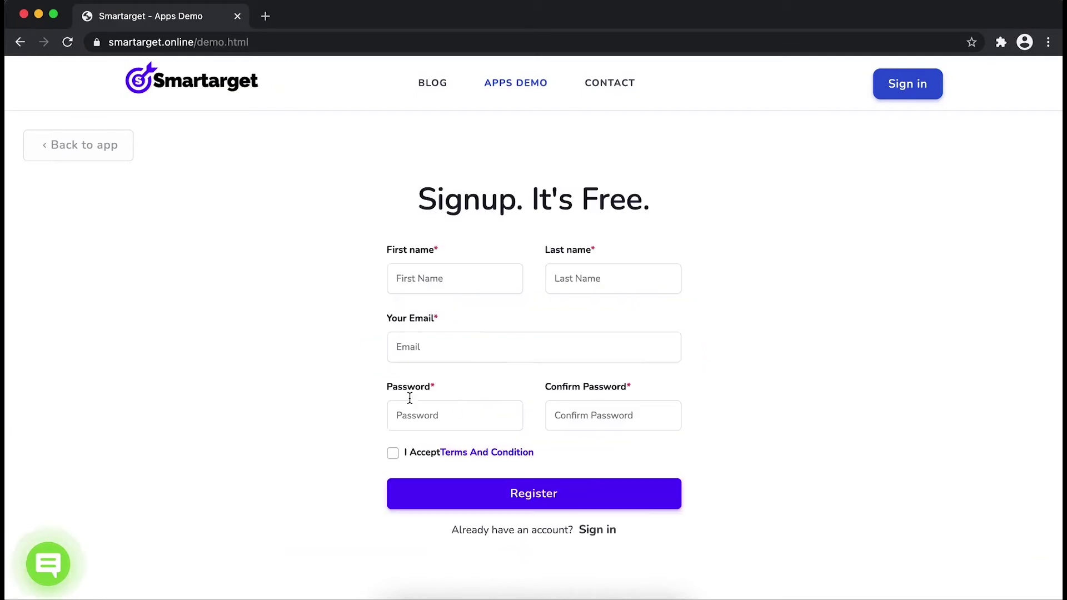
Step: Fill in first name, last name, email, password and confirmation, and accept the terms
{"action": "left_click", "coordinate": [475, 275]}
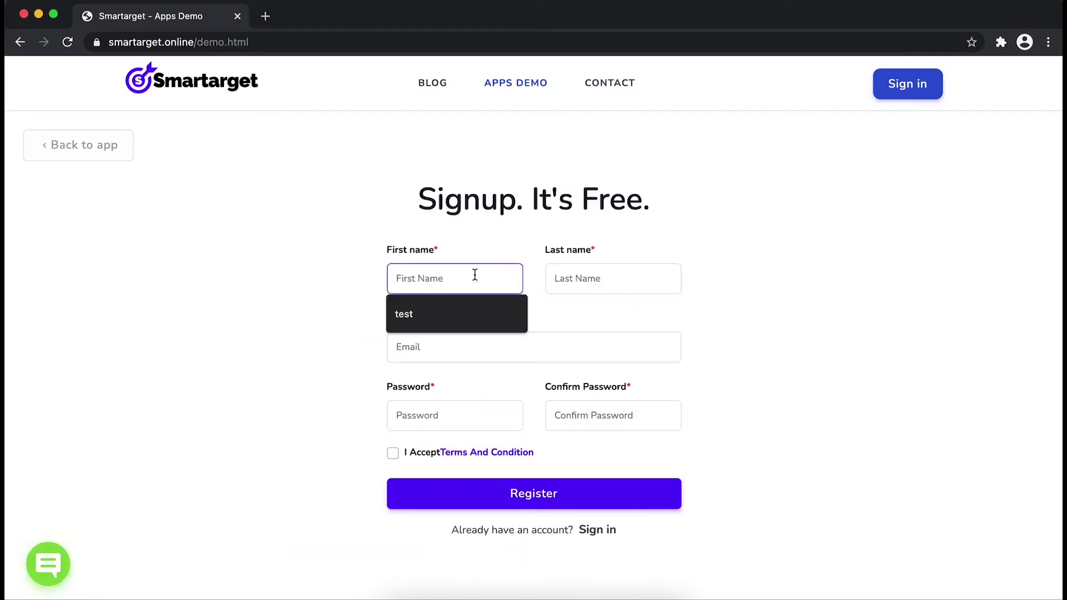
{"action": "type", "text": "Jone"}
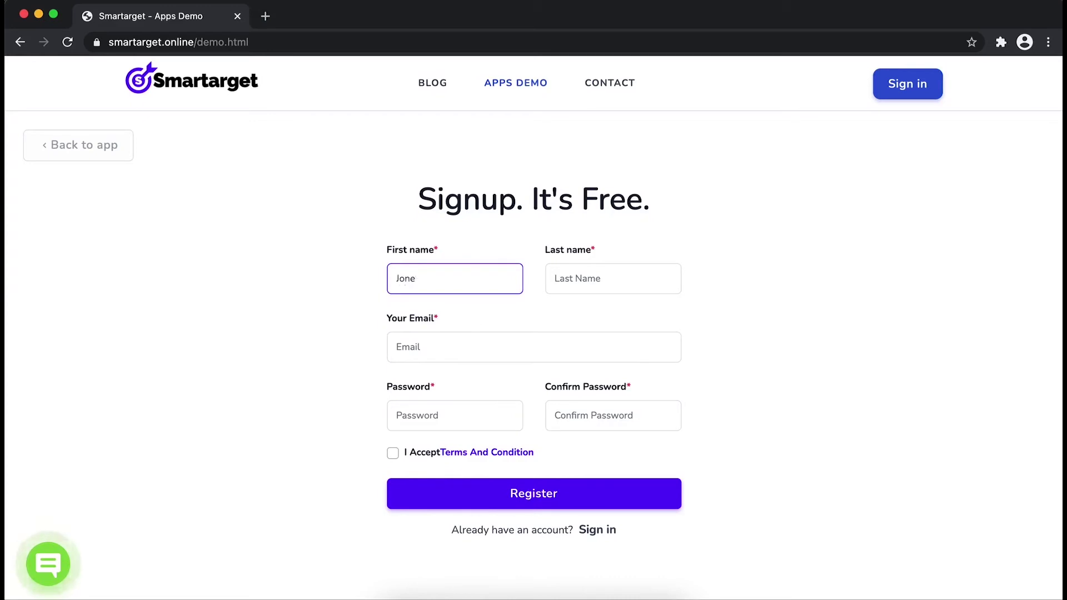
{"action": "key", "text": "BackSpace"}
{"action": "type", "text": "hn"}
{"action": "key", "text": "Tab"}
{"action": "type", "text": "D"}
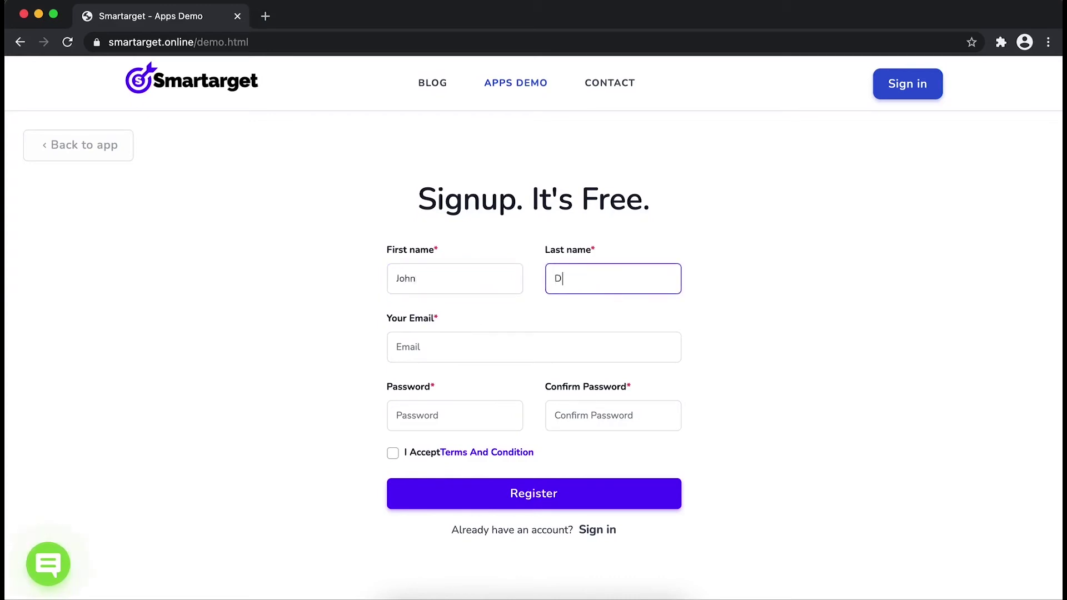
{"action": "type", "text": "oe"}
{"action": "key", "text": "Tab"}
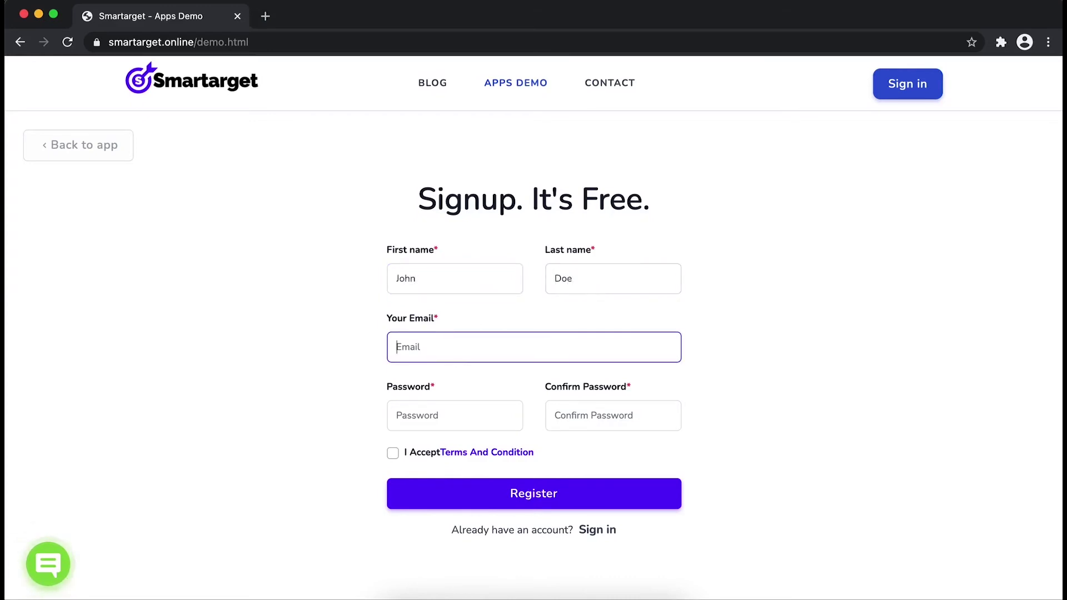
{"action": "type", "text": "jon"}
{"action": "key", "text": "BackSpace"}
{"action": "type", "text": "h"}
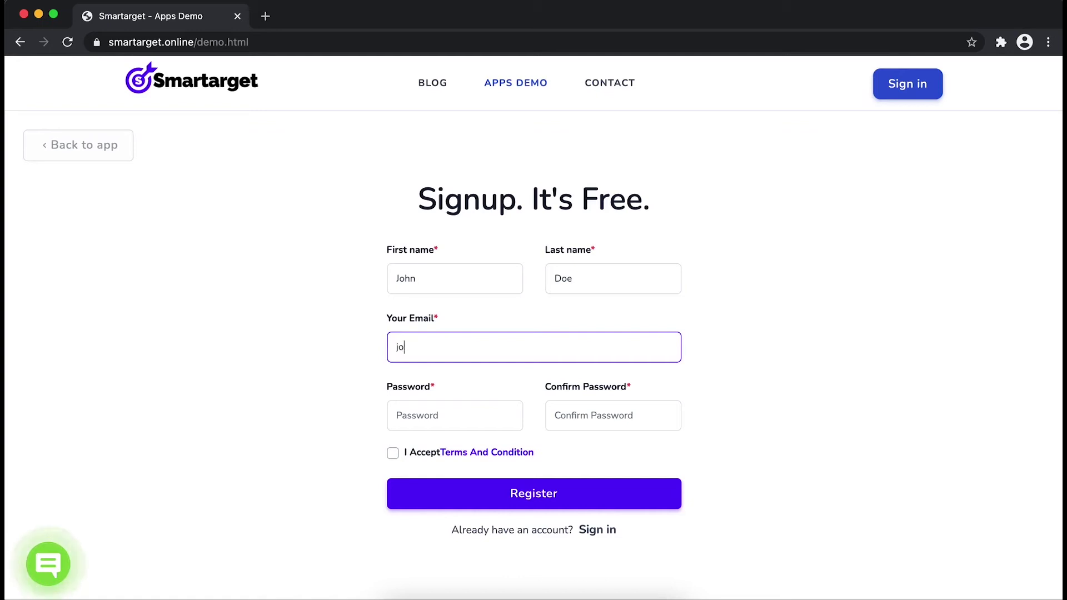
{"action": "type", "text": "n@doe.com"}
{"action": "key", "text": "Tab"}
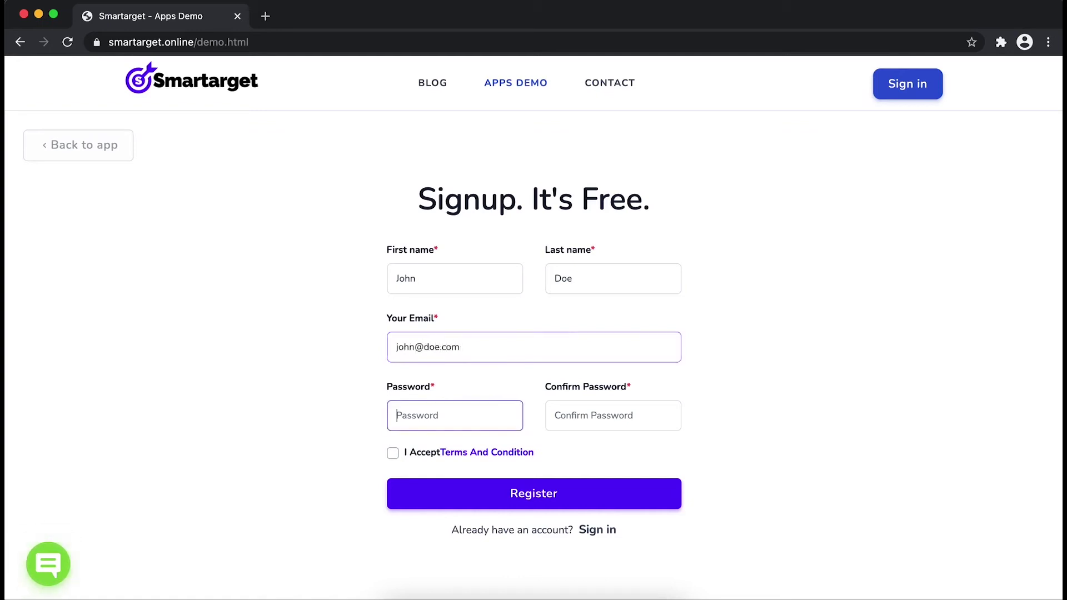
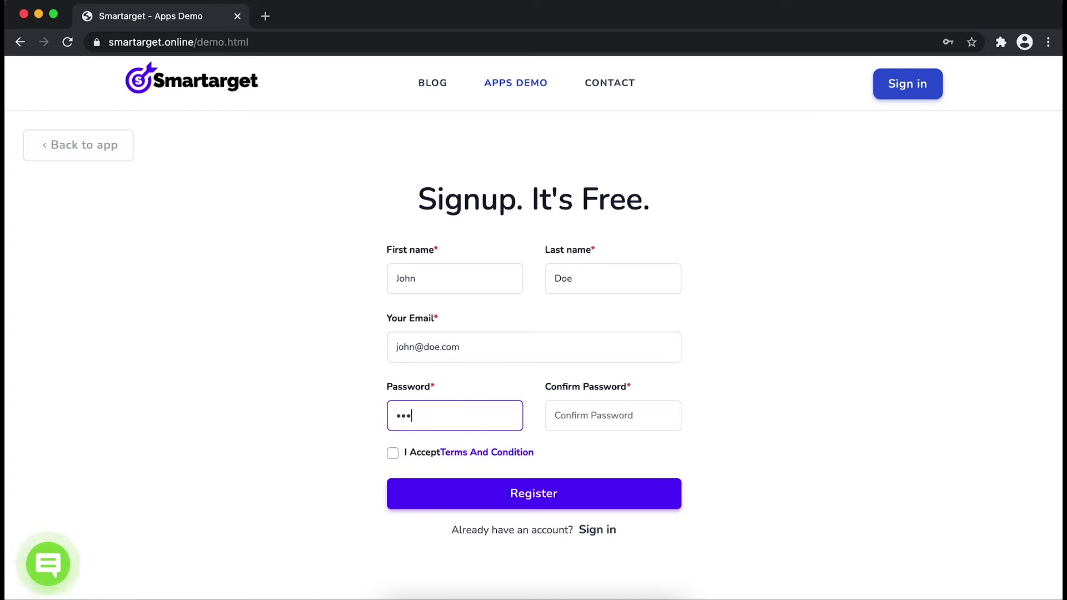
{"action": "key", "text": "Tab"}
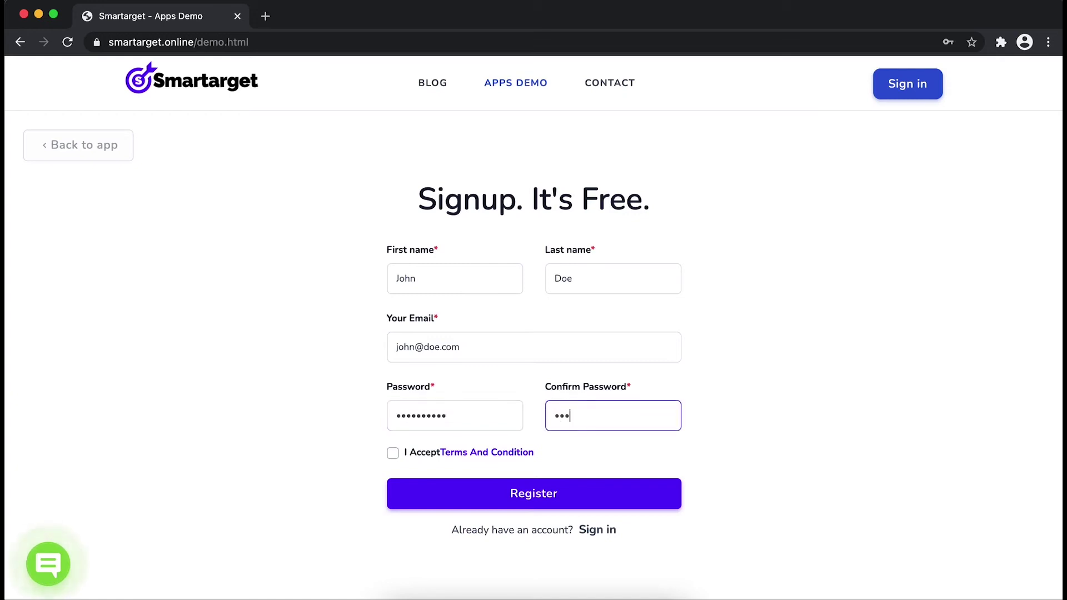
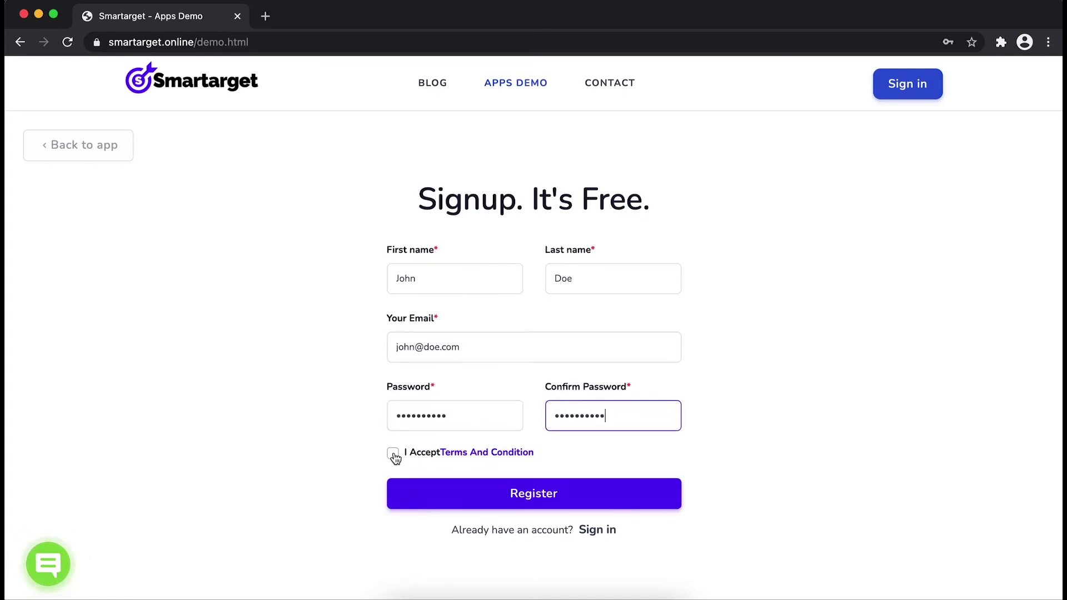
{"action": "left_click", "coordinate": [393, 453]}
Step: Register, decline Chrome's password save, and copy the integration script
{"action": "left_click", "coordinate": [472, 492]}
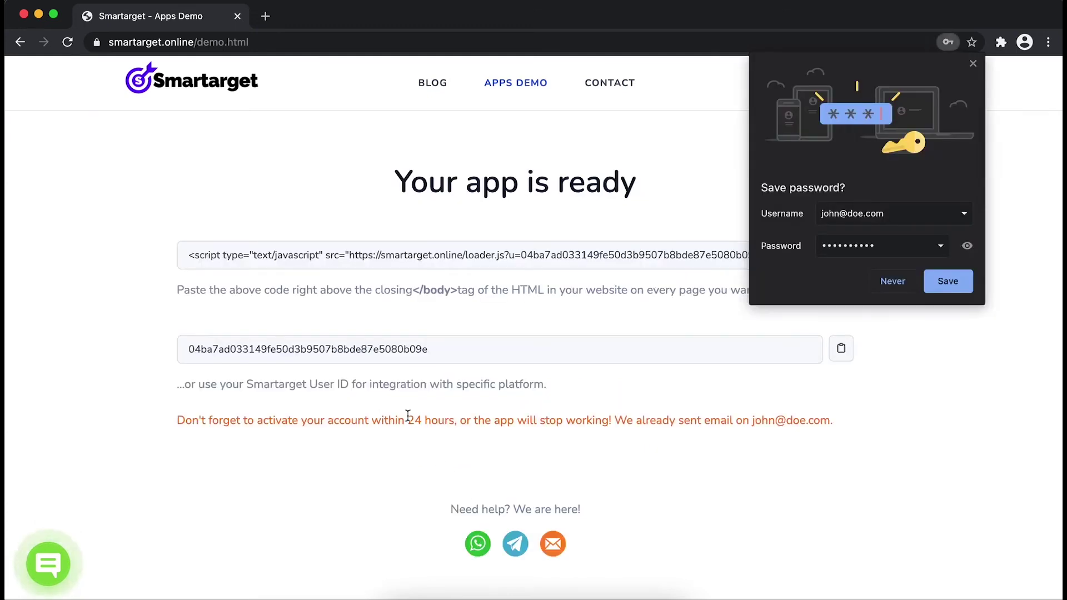
{"action": "left_click", "coordinate": [894, 284]}
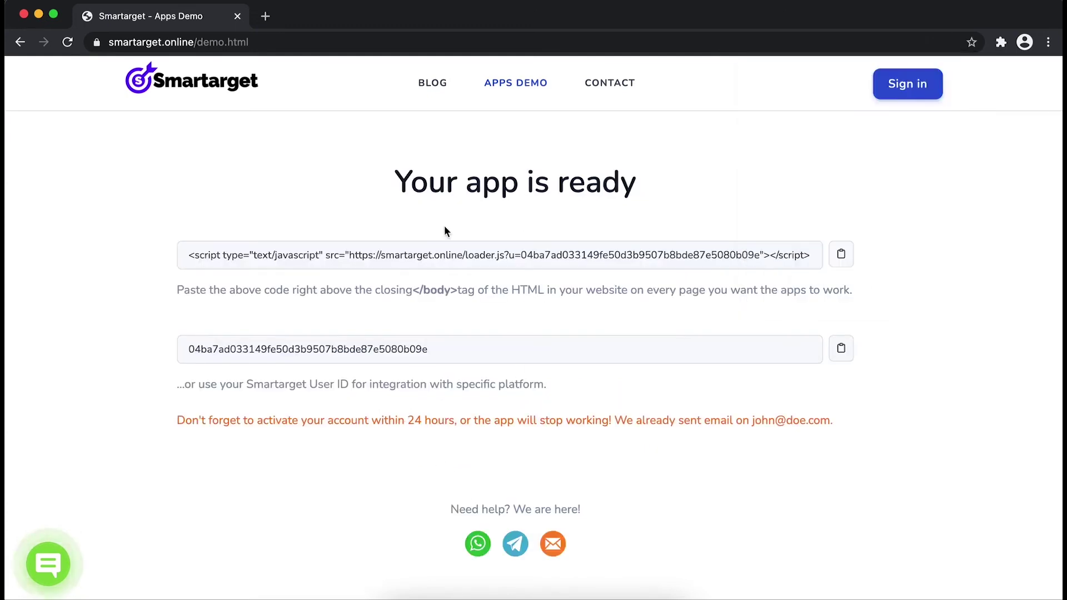
{"action": "left_click", "coordinate": [847, 261]}
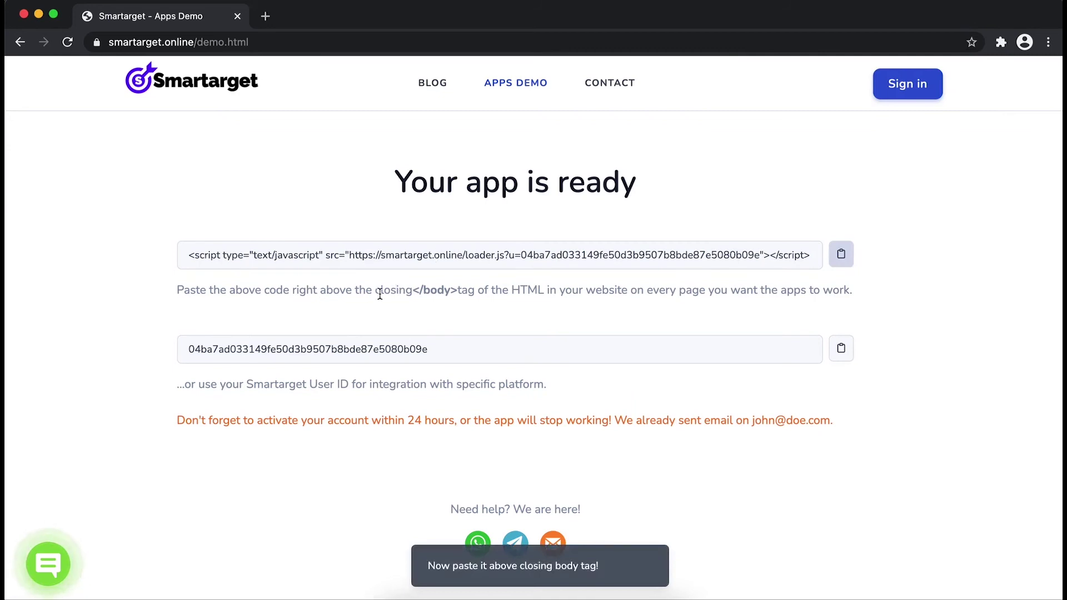
{"action": "left_click_drag", "start_coordinate": [413, 291], "coordinate": [458, 290]}
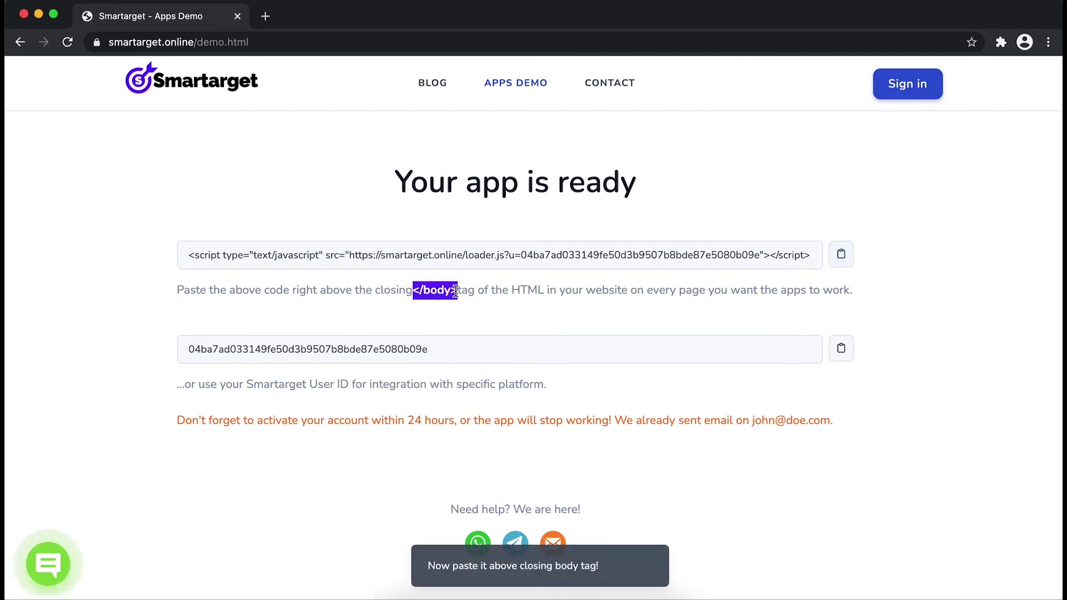